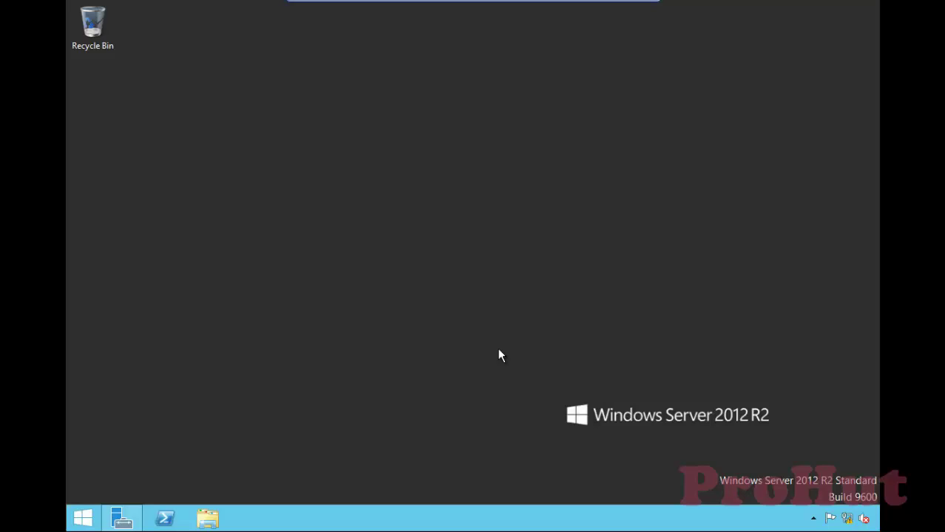
Step: Launch DHCP from Apps and start a New Scope under 2k12-02.prohut.net's IPv4 node
click(84, 520)
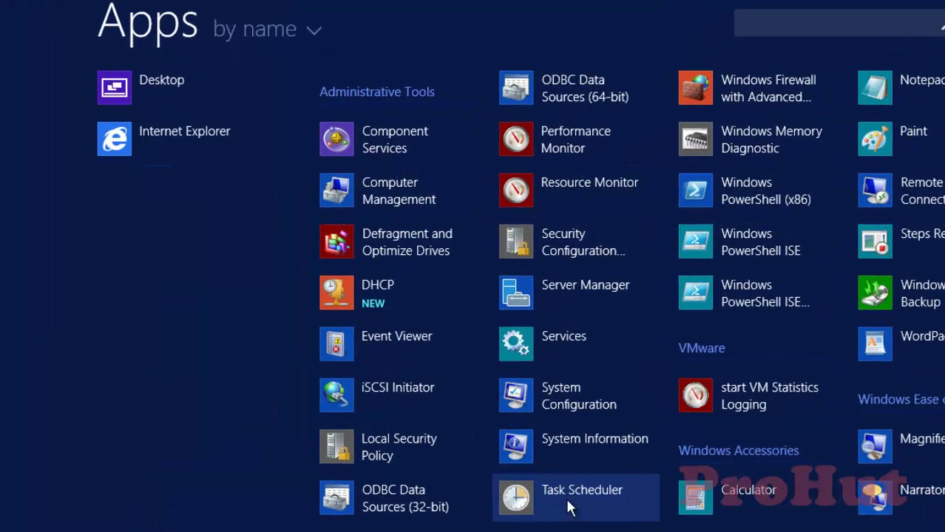
click(379, 302)
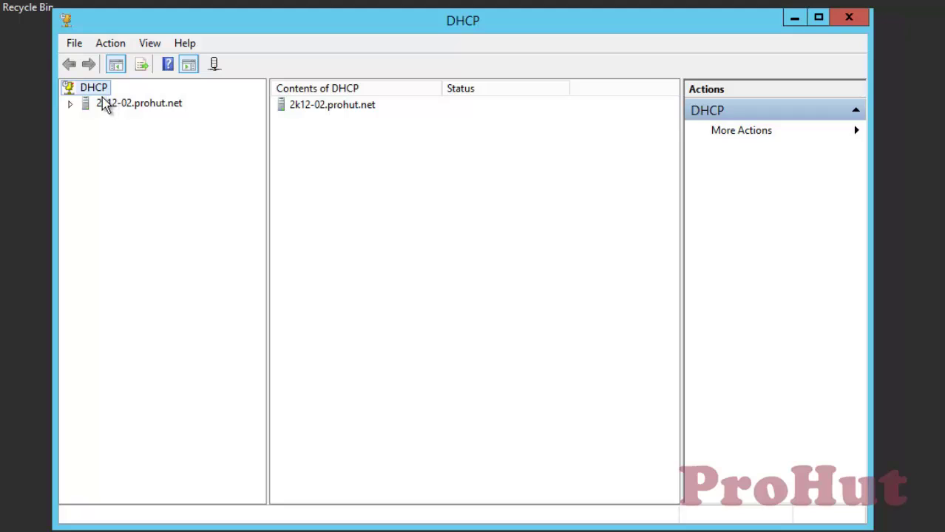
click(70, 105)
click(86, 119)
click(123, 120)
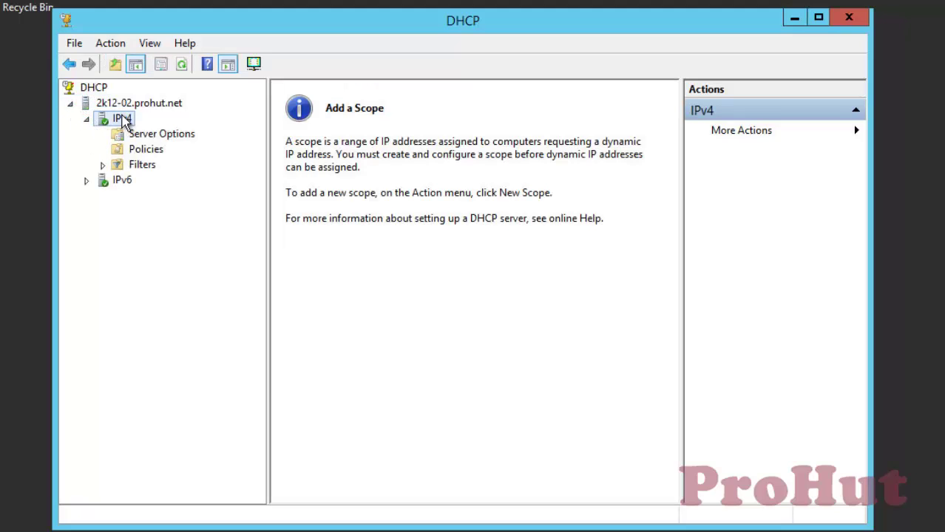
right_click(123, 120)
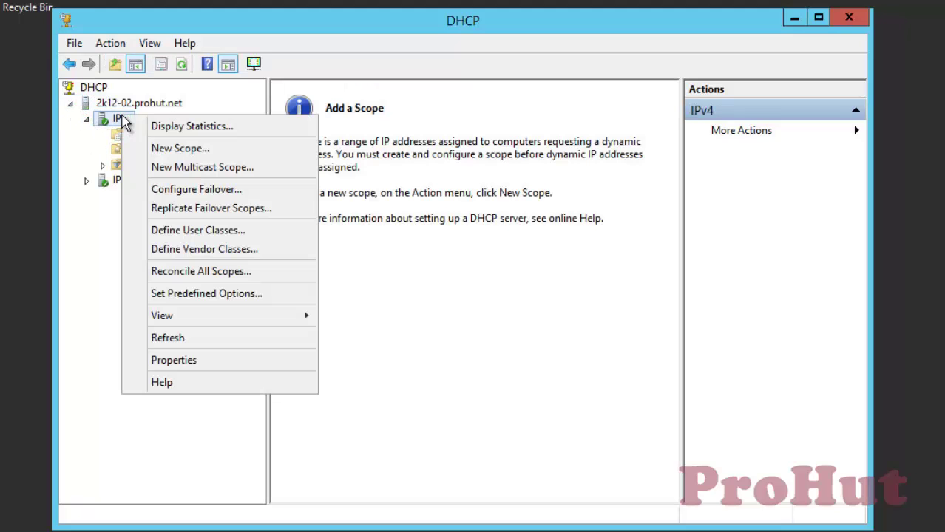
click(191, 152)
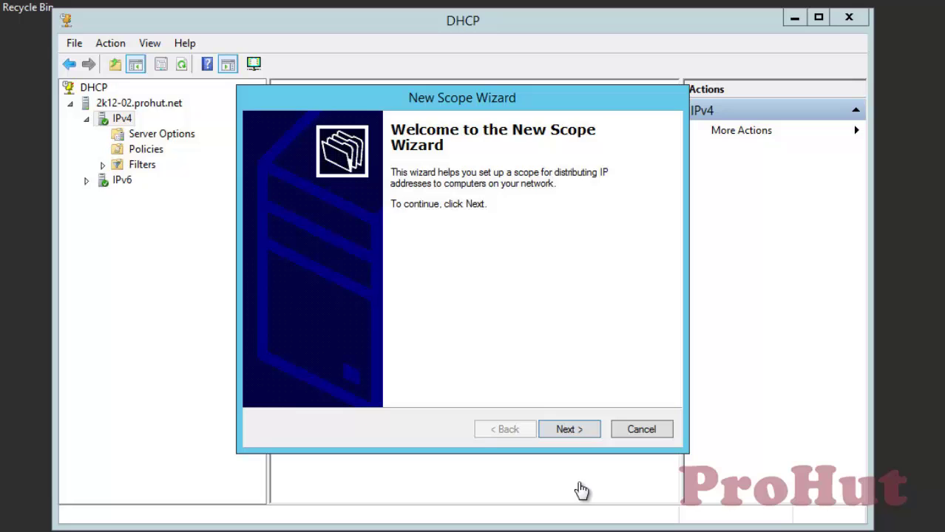
Step: Name the new scope '2k12-02' in the New Scope Wizard
click(567, 430)
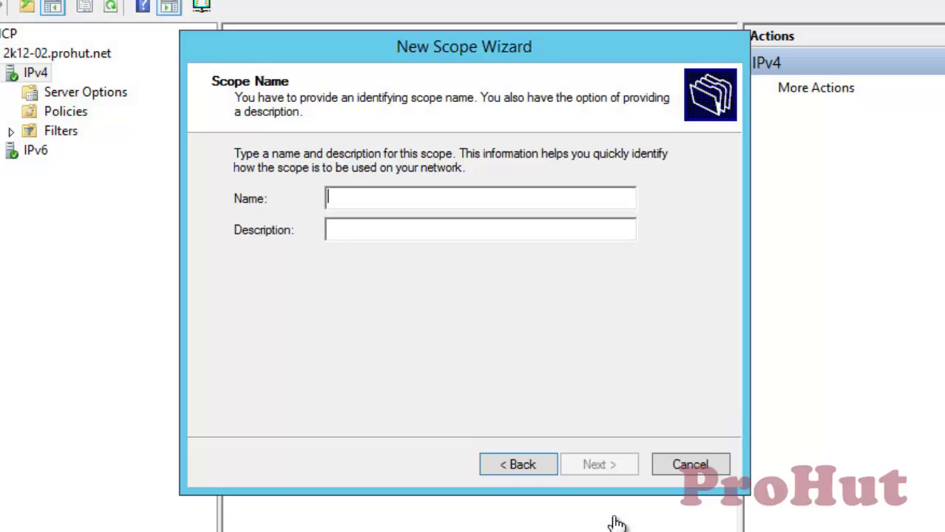
text(2k12)
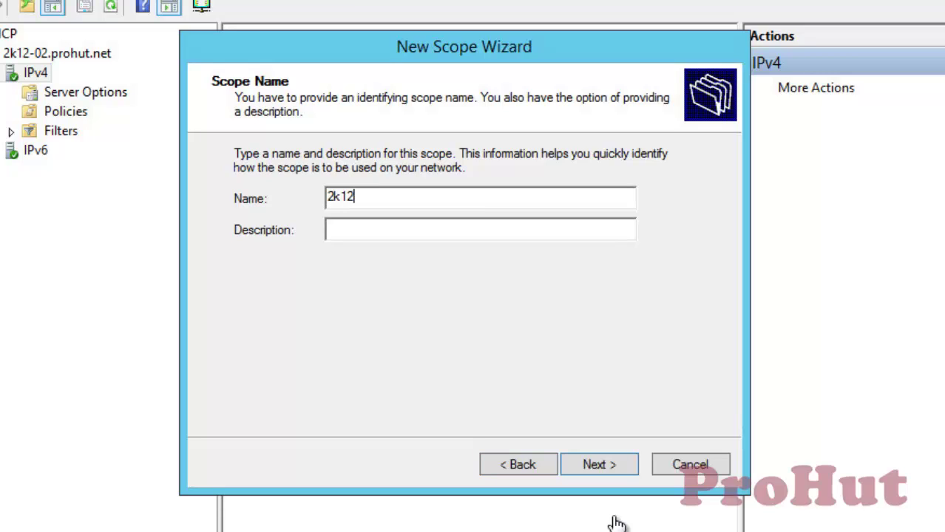
text(-02)
click(605, 466)
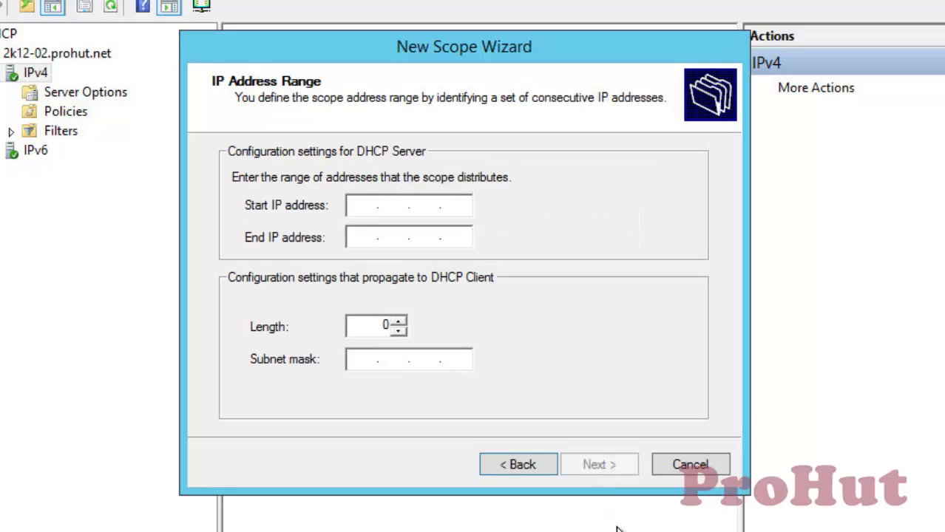
Step: Set the scope's address range from 192.168.1.200 to 192.168.1.210
text(192 . 168 . 1 .)
key(period)
text(200)
key(Tab)
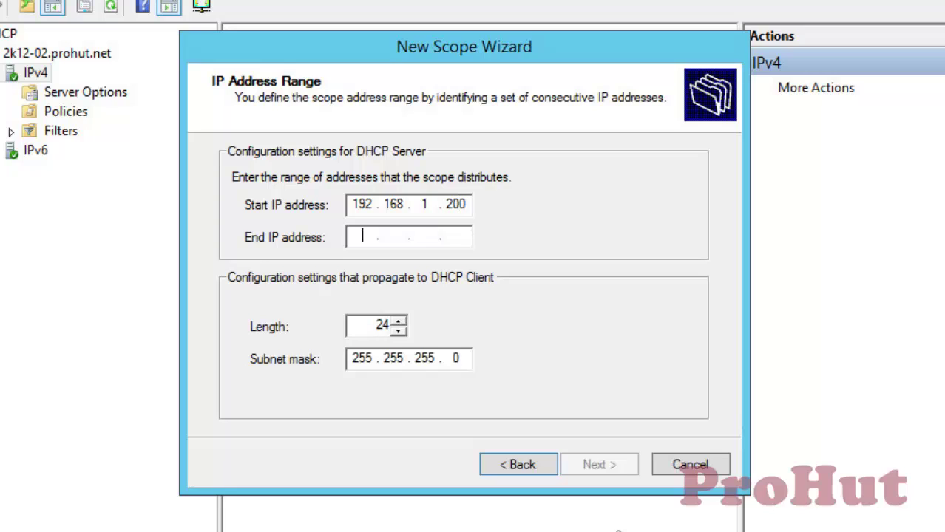
text(192 . 168 . 1 . )
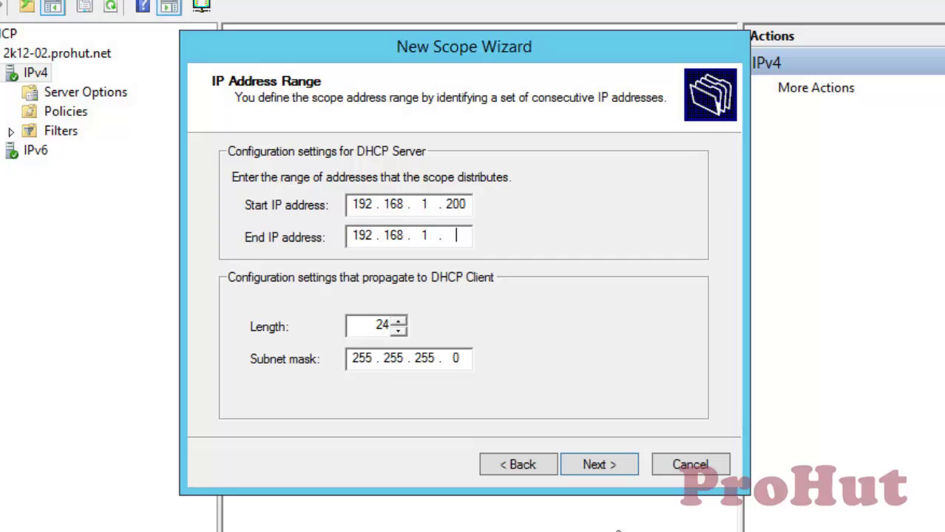
text(210)
click(609, 463)
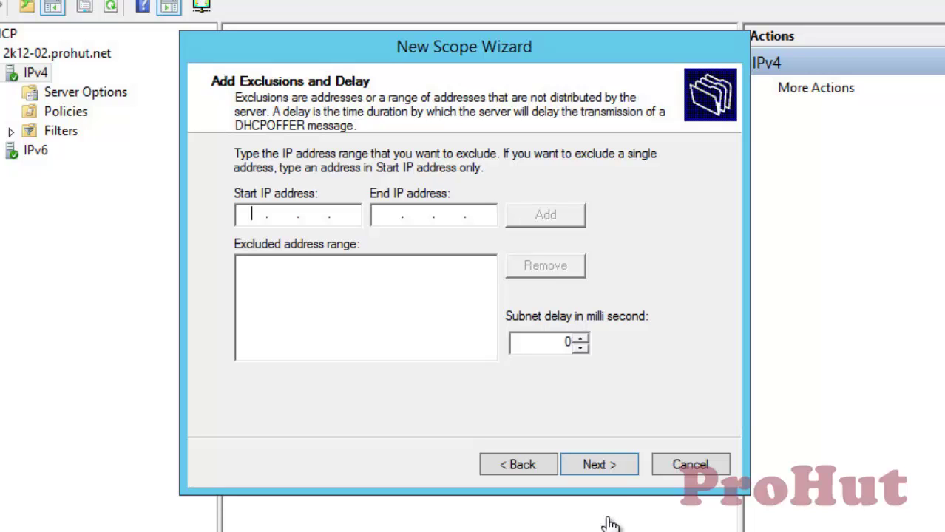
Step: Skip exclusions and keep the default lease duration in the wizard
click(609, 469)
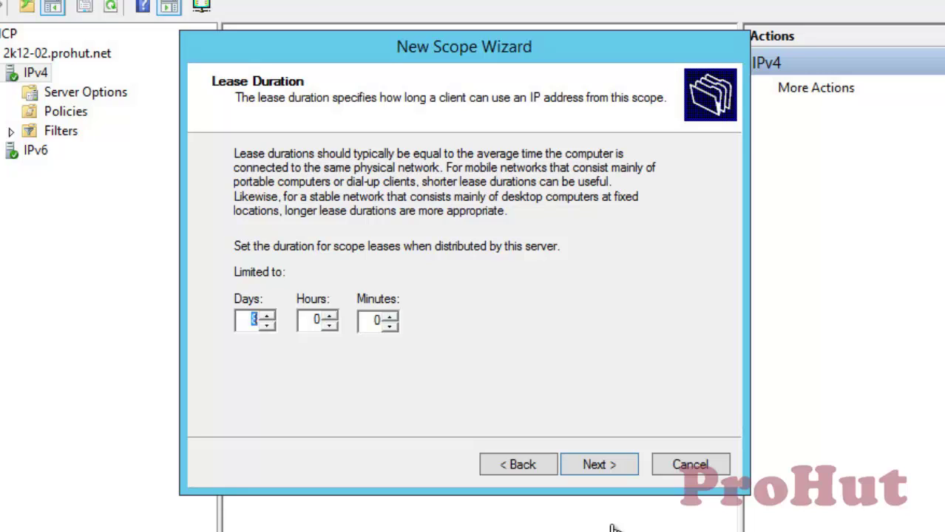
click(615, 471)
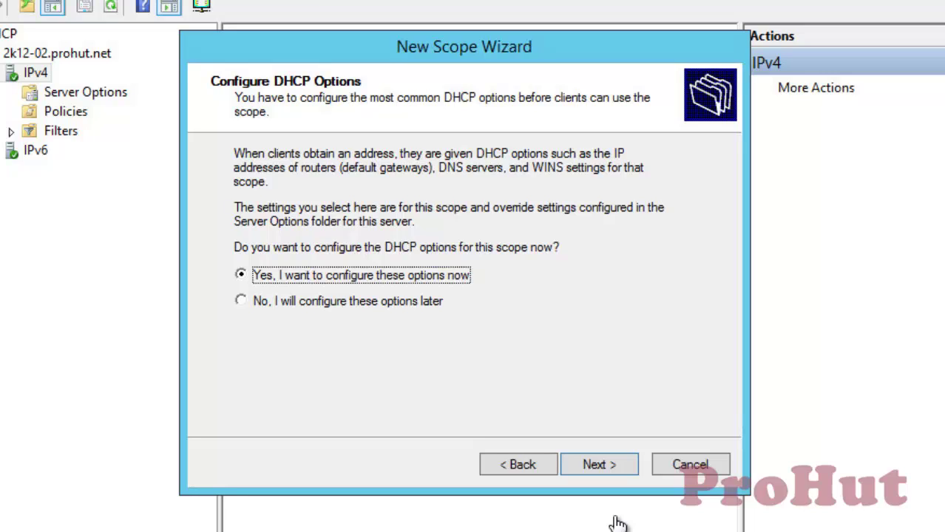
Step: Configure options now: no gateway, Prohut.net domain with DNS 192.168.1.40, no WINS servers
click(602, 463)
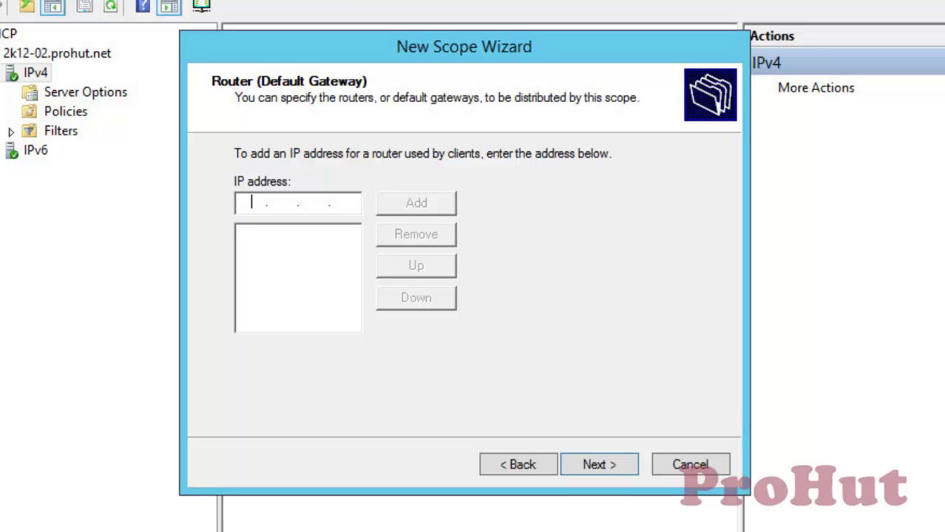
click(610, 465)
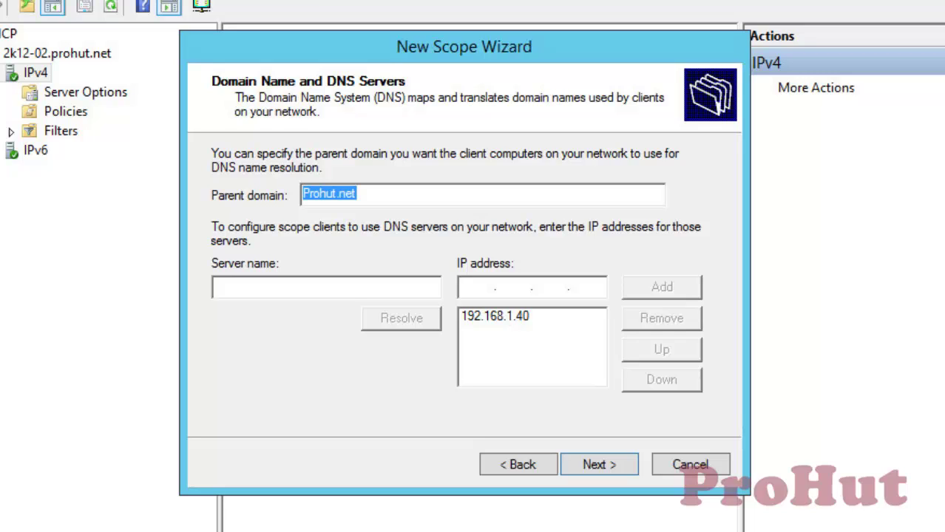
click(613, 466)
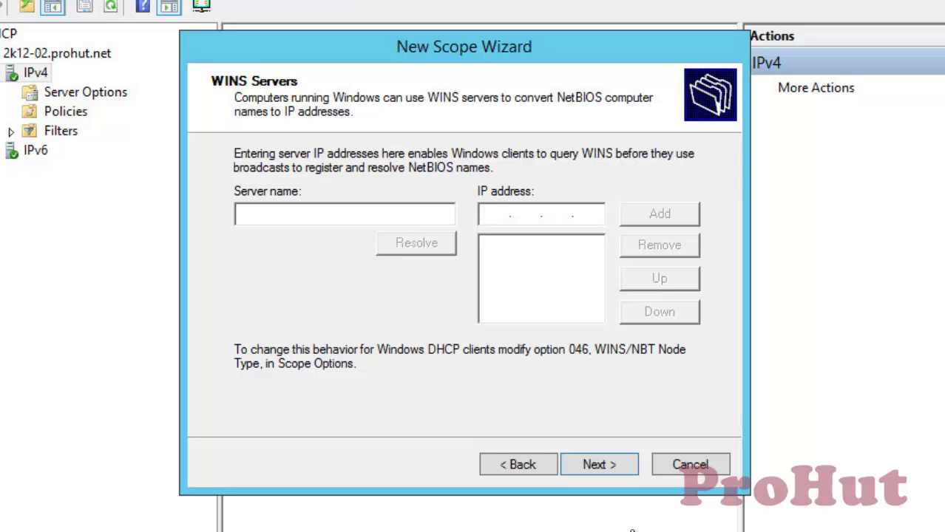
click(627, 469)
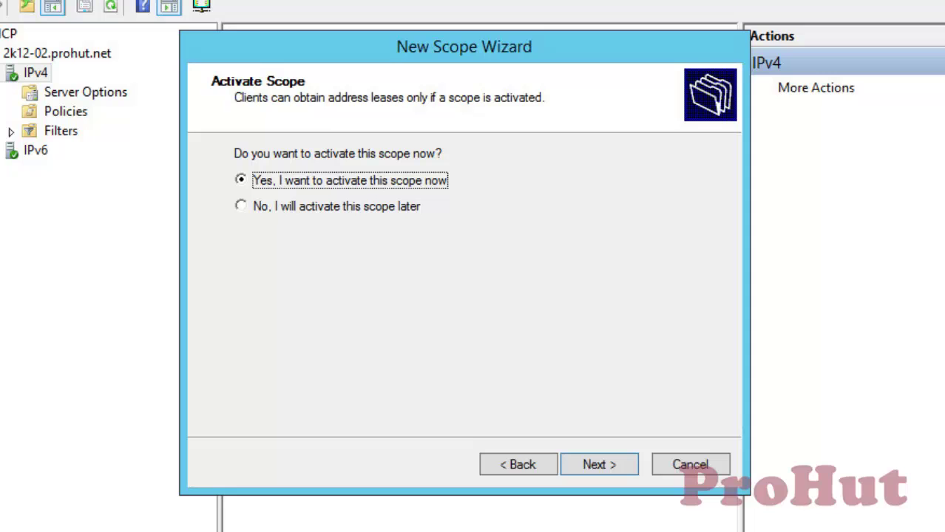
Step: Activate the scope now, finish the wizard, and expand Scope [192.168.1.0] 2k12-02
click(613, 467)
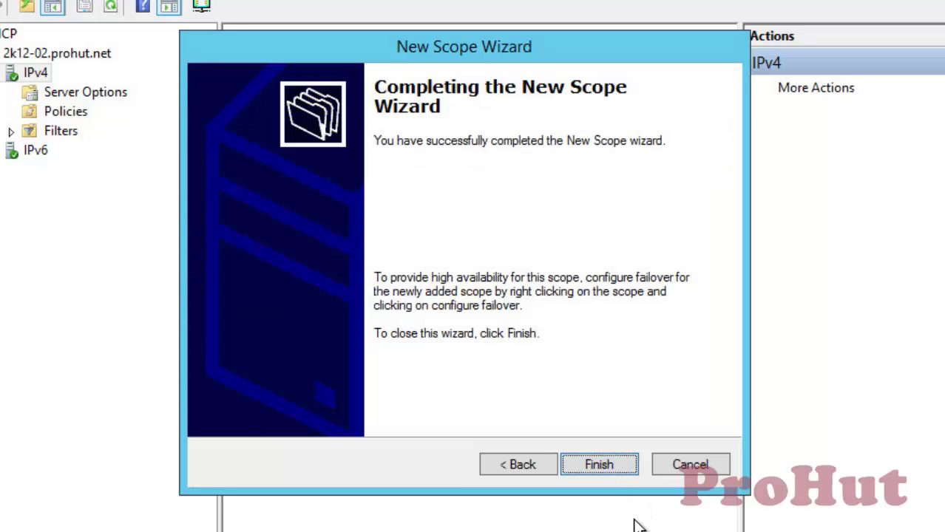
click(600, 465)
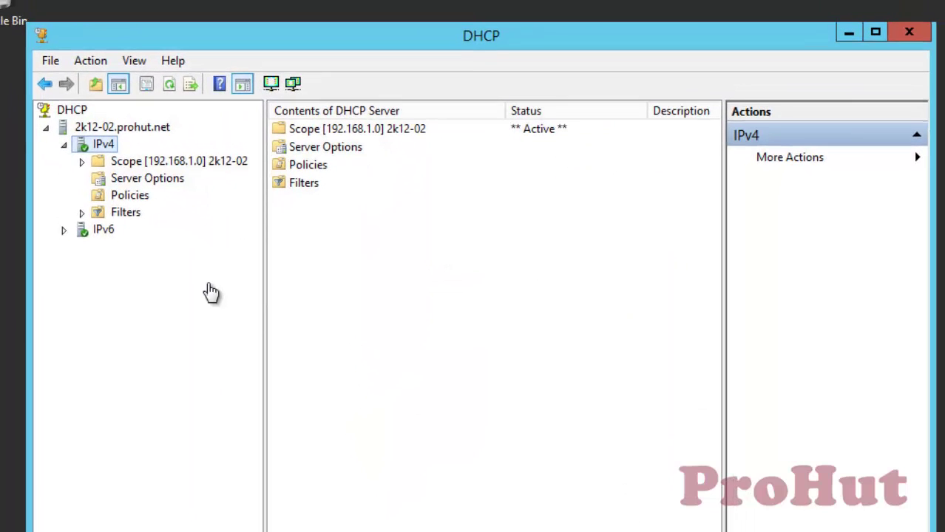
click(82, 162)
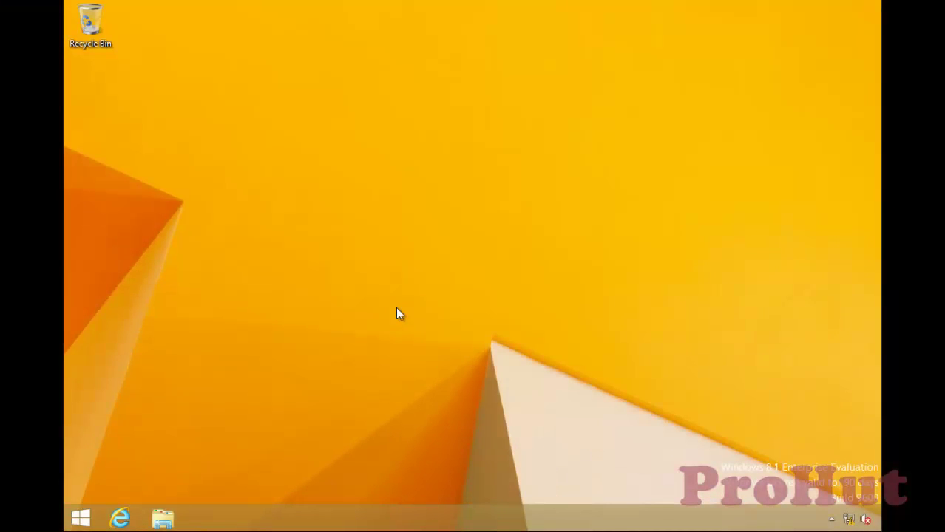
Step: Open Command Prompt via Run and check the client's address with ipconfig
key(super+r)
key(Return)
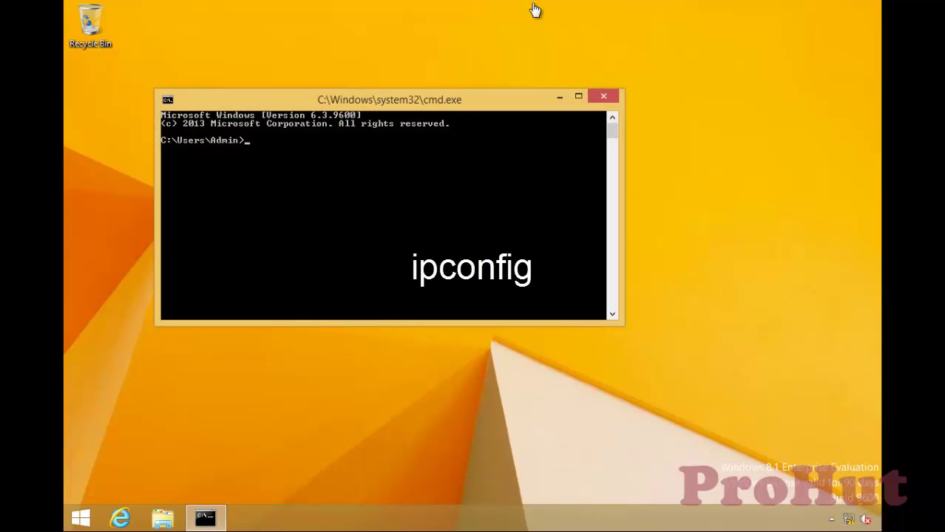
drag(421, 100, 492, 110)
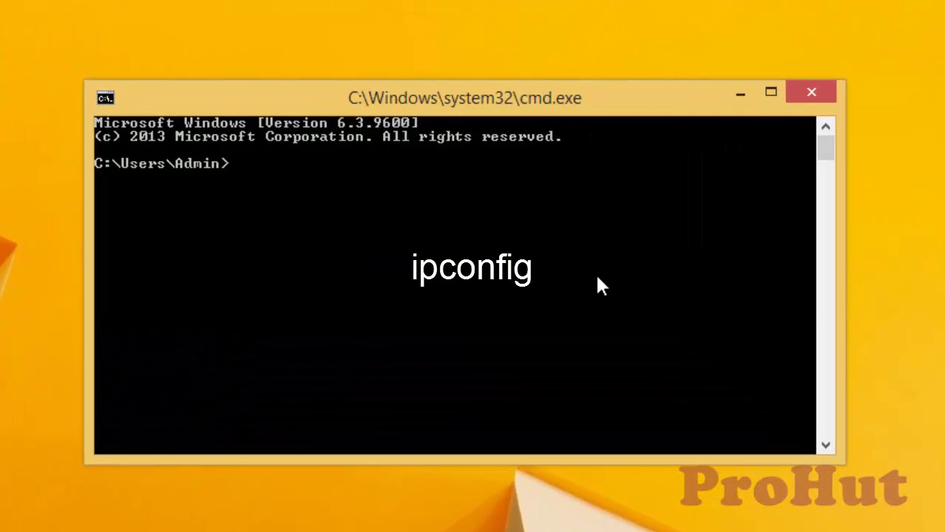
text(ipconfi)
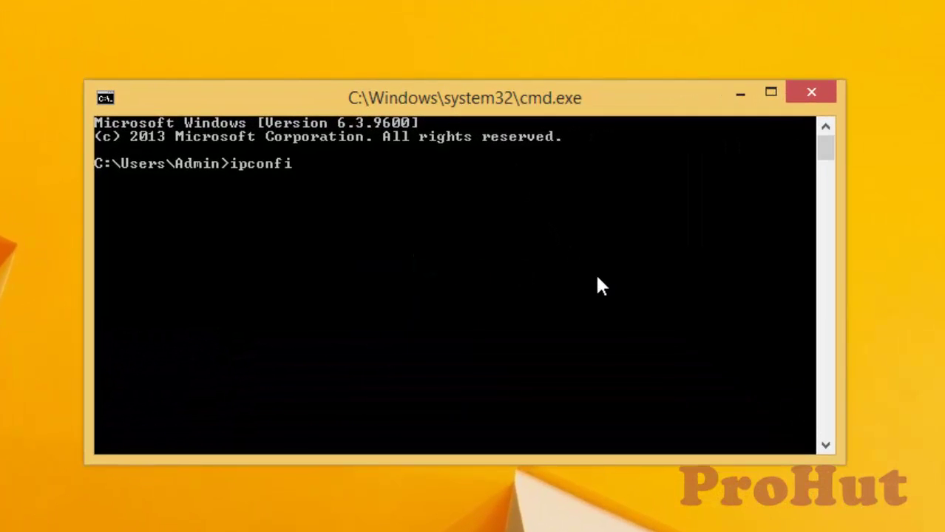
text(g)
key(Return)
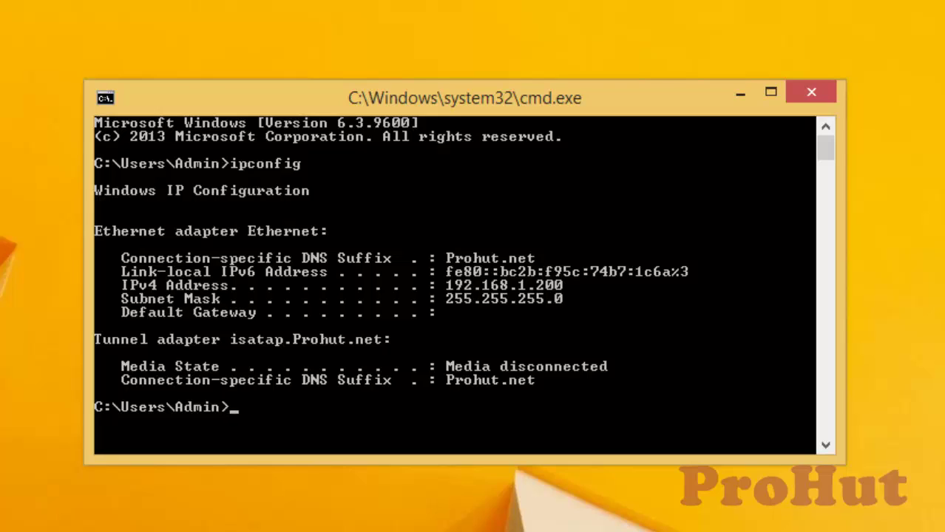
Step: Clear the screen and review the full ipconfig /all lease details
text(cls)
key(Return)
text(ip)
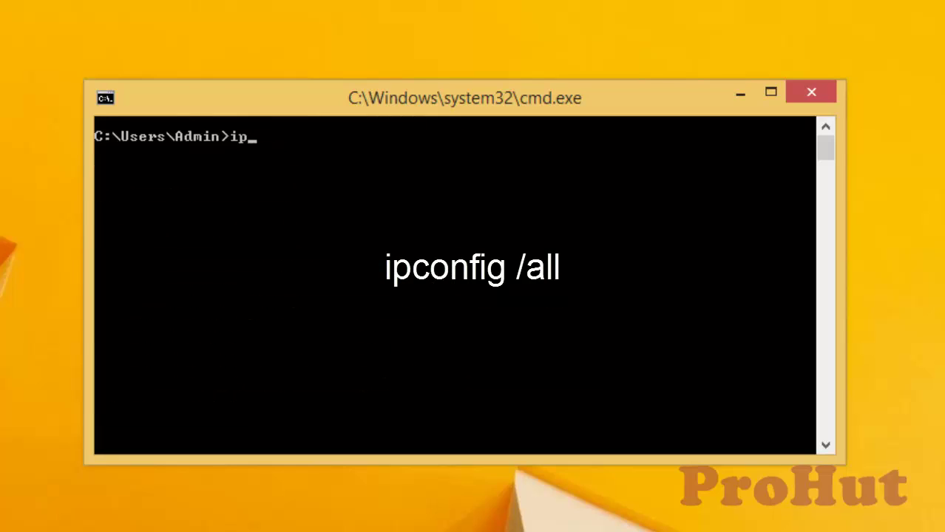
text(config /all)
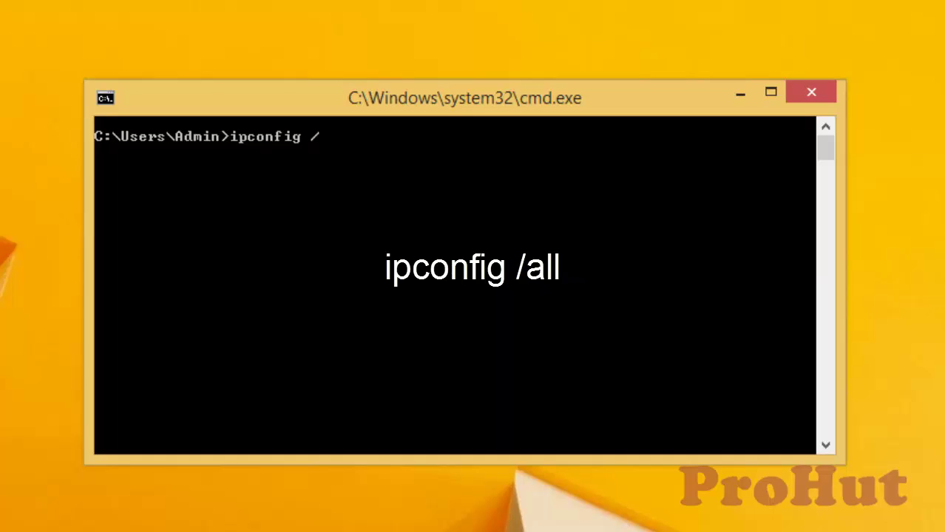
key(Return)
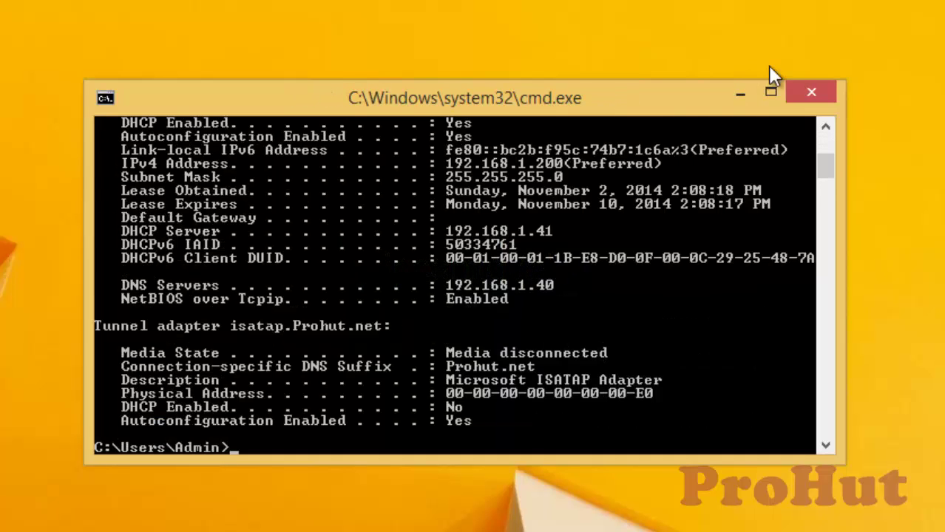
click(770, 92)
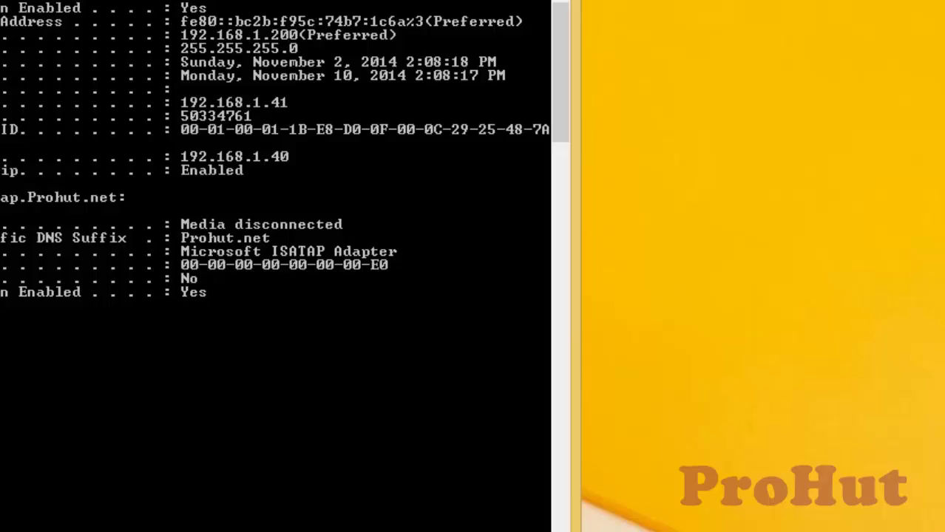
key(super+Down)
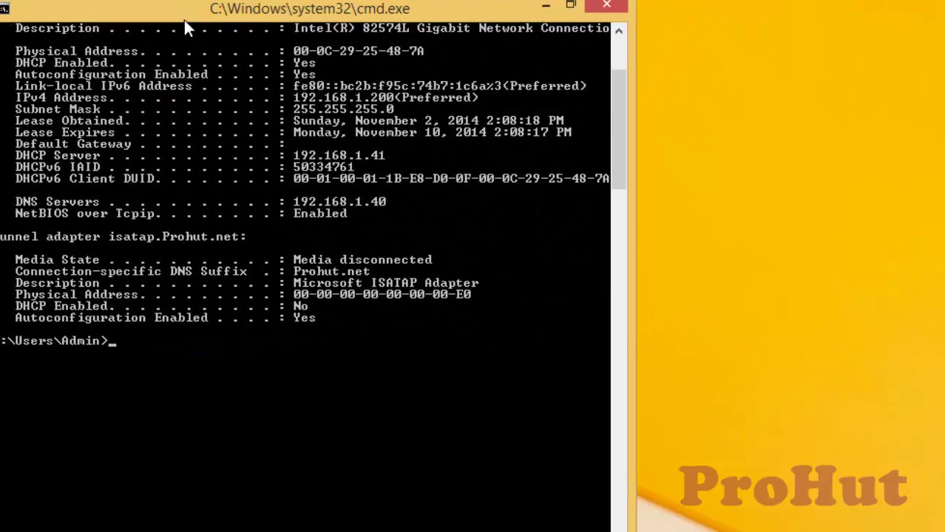
Step: Show the scope's Address Leases, listing Win8-01.Prohut.net at 192.168.1.200
drag(621, 153, 619, 83)
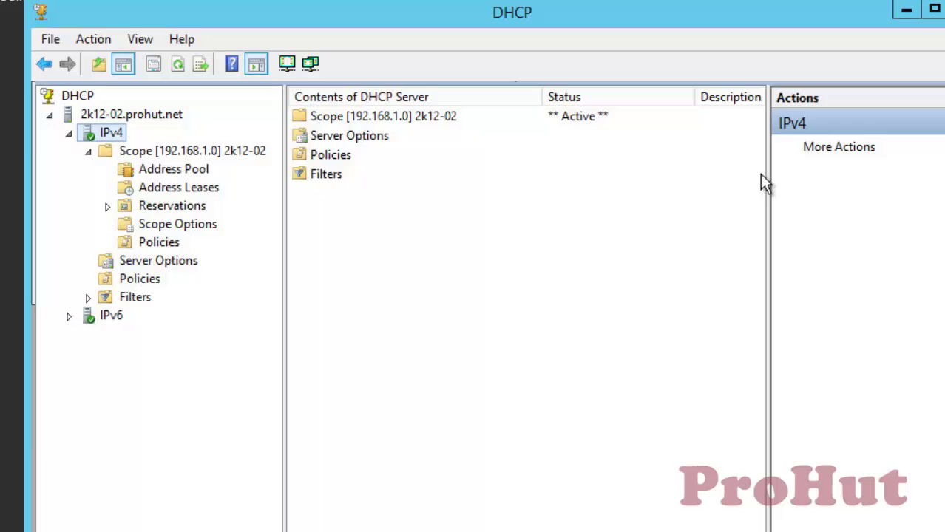
click(190, 193)
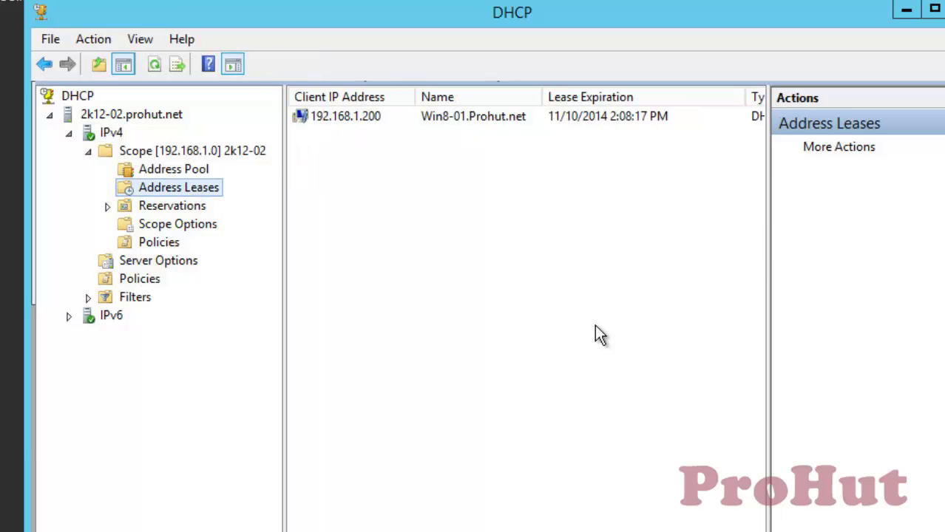